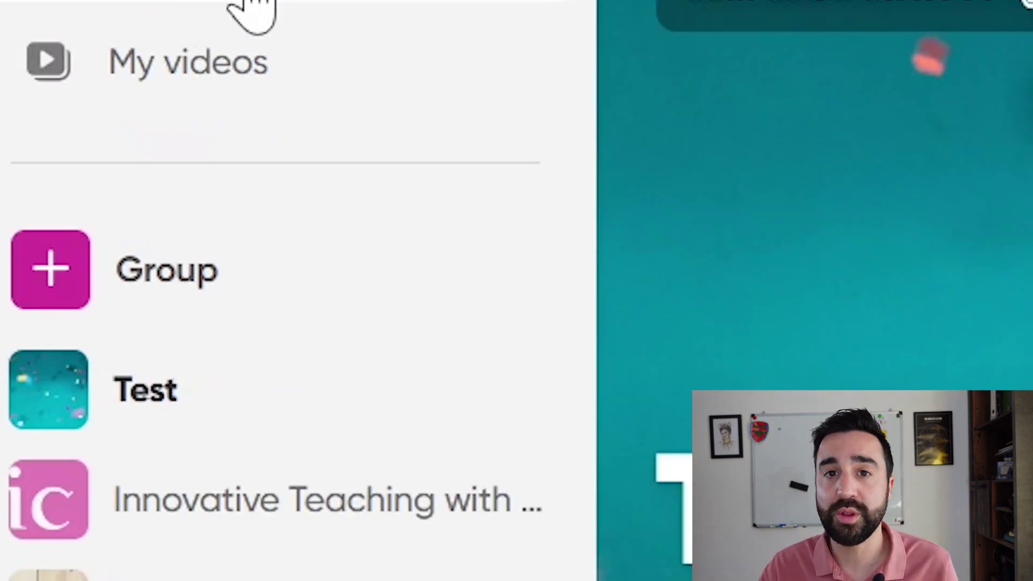
Go from Manage Groups through the account menu to the Discovery page of 48,639 community topics.
left_click(172, 450)
left_click(979, 105)
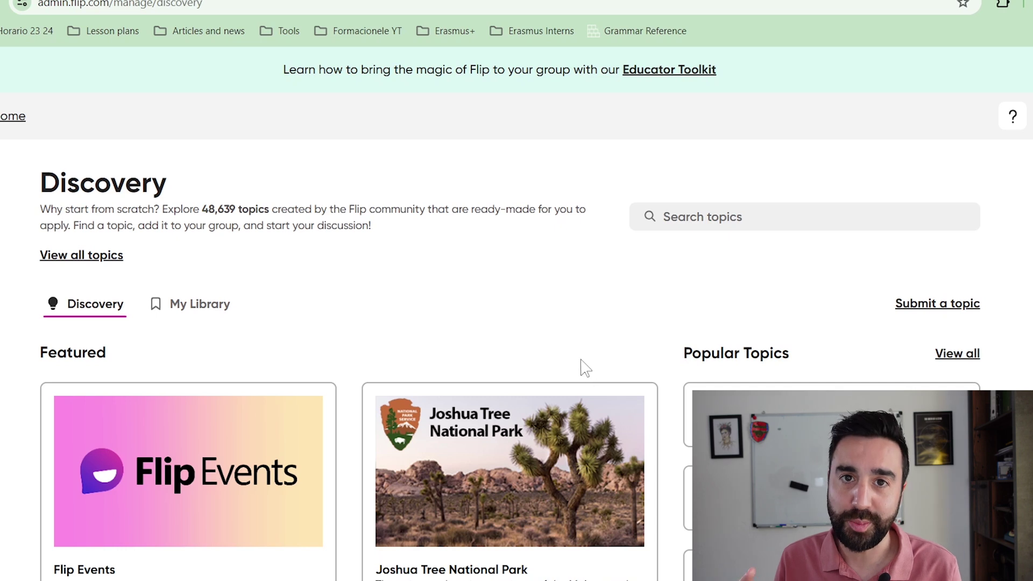
Preview the Popular Topics card 'What do you think?' on the Discovery page.
scroll(585, 368, "down", 3)
left_click(868, 270)
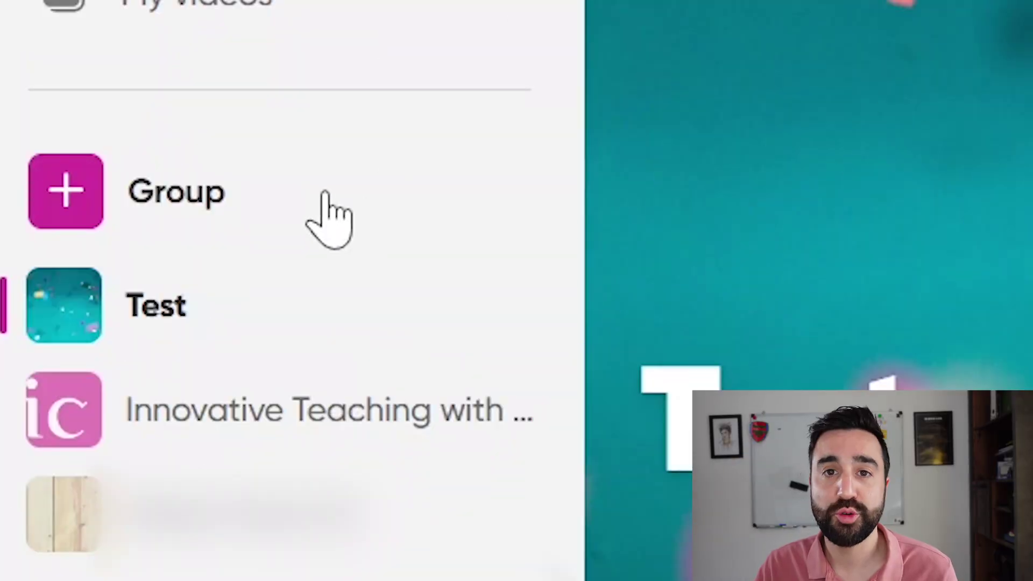
Create a new group with grade level All ages, named Charlies Lessons.
left_click(325, 193)
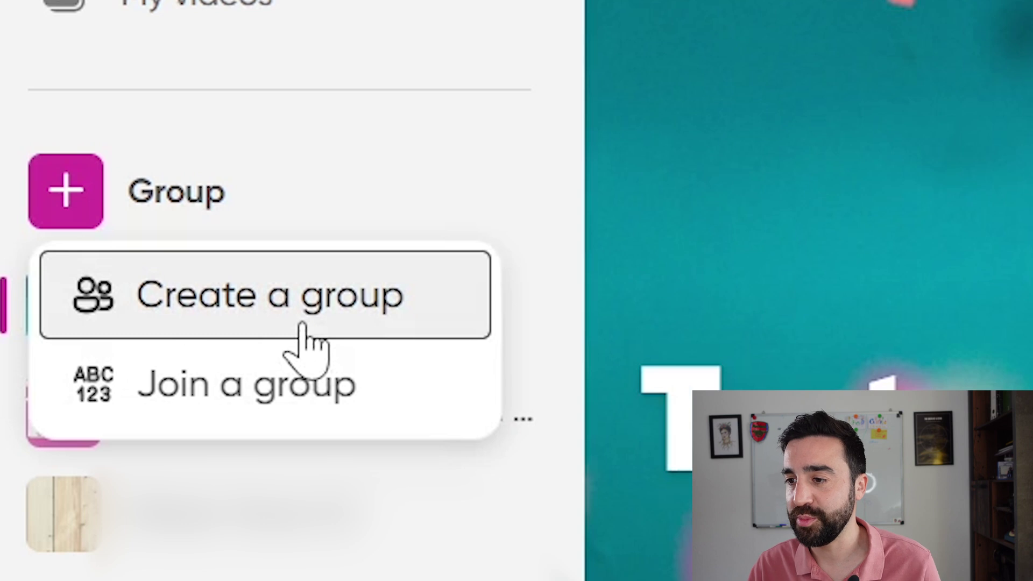
left_click(302, 325)
scroll(428, 310, "down", 2)
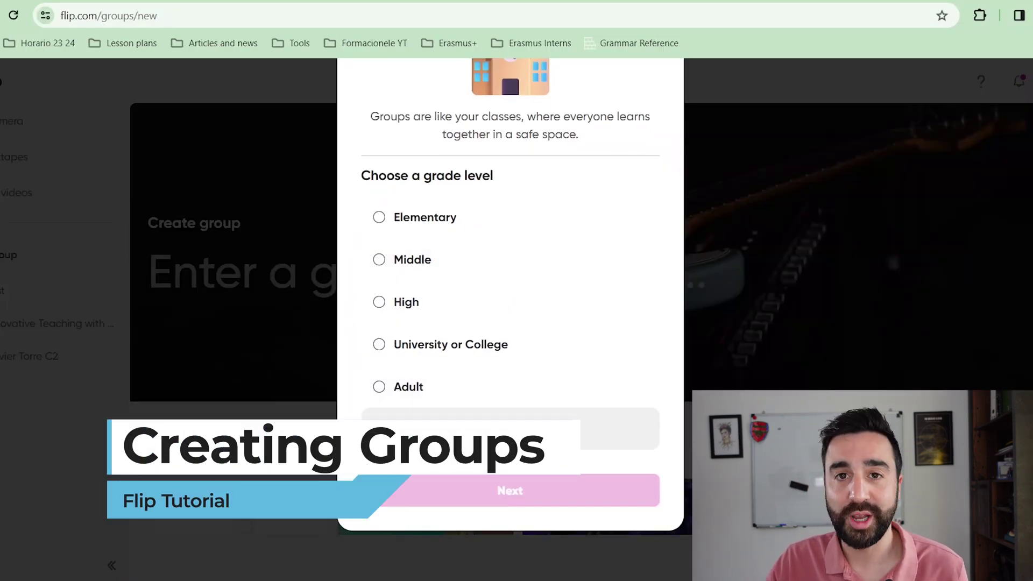
left_click(409, 429)
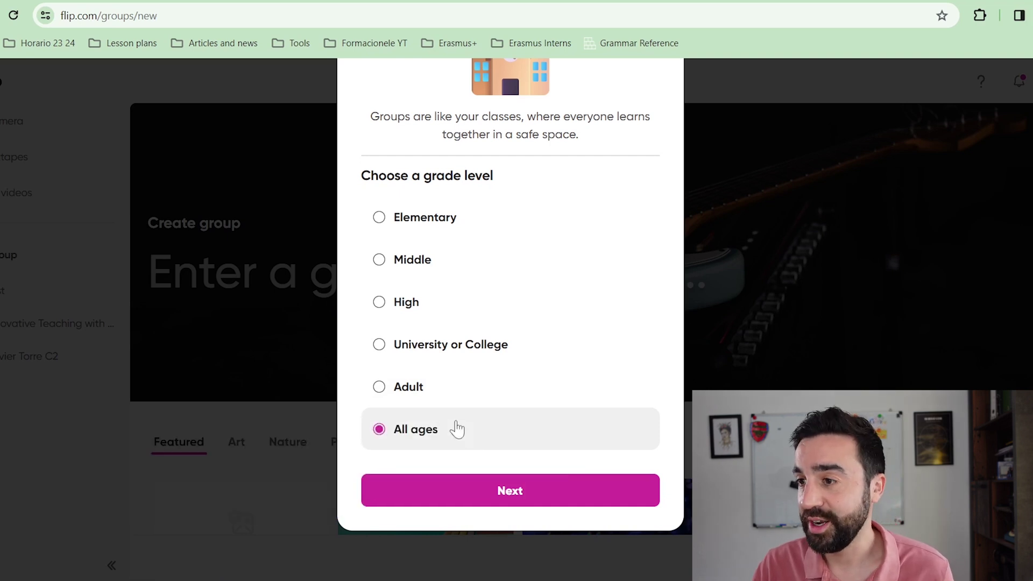
left_click(505, 506)
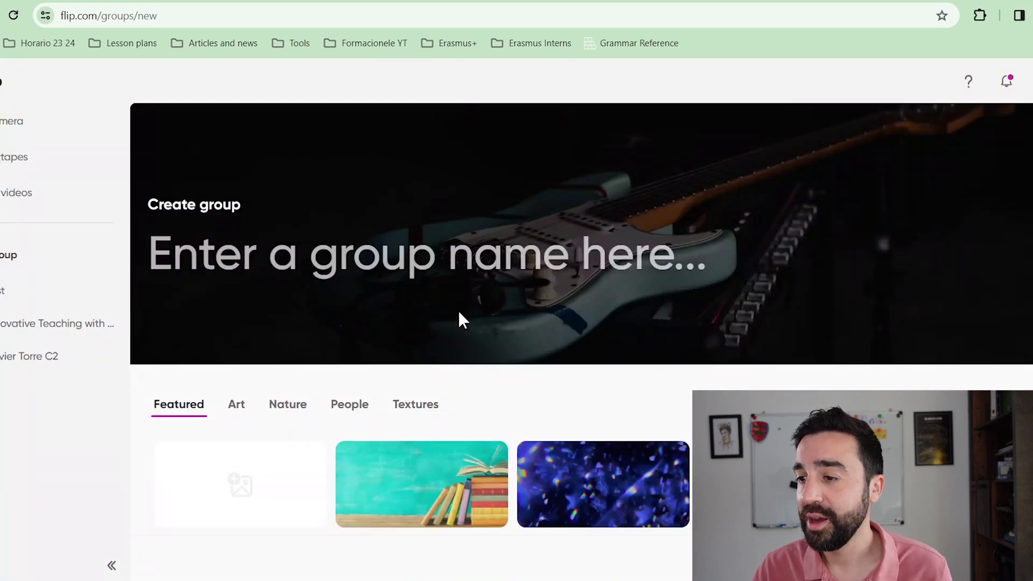
scroll(431, 224, "down", 5)
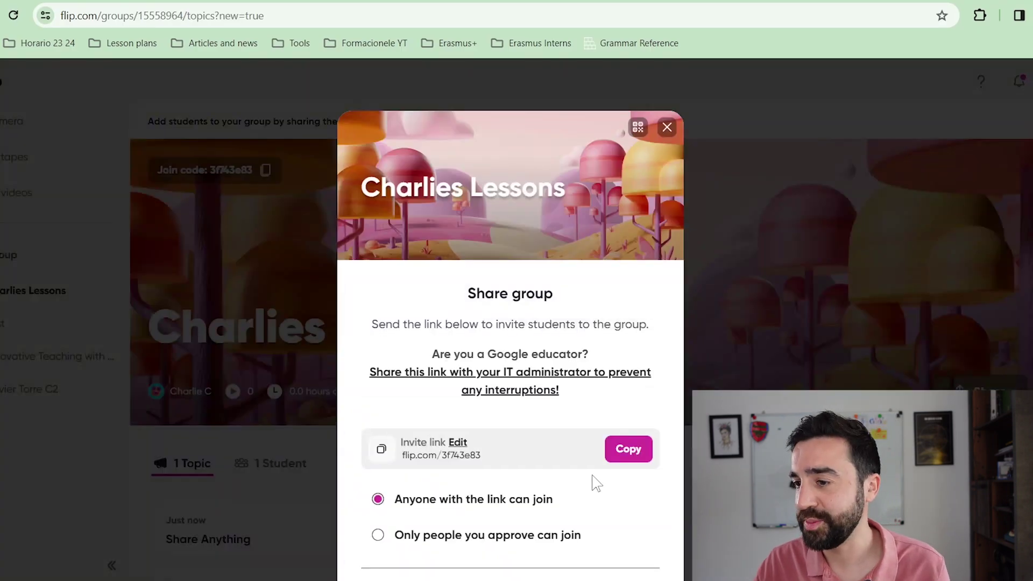
Scroll through the Share group dialog's invite link options.
scroll(592, 474, "down", 3)
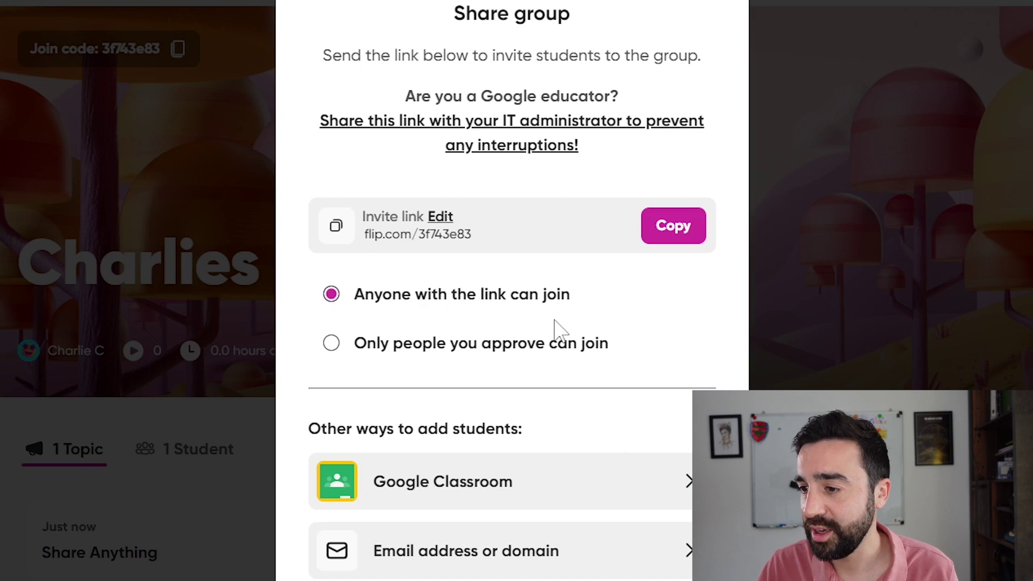
scroll(586, 328, "down", 2)
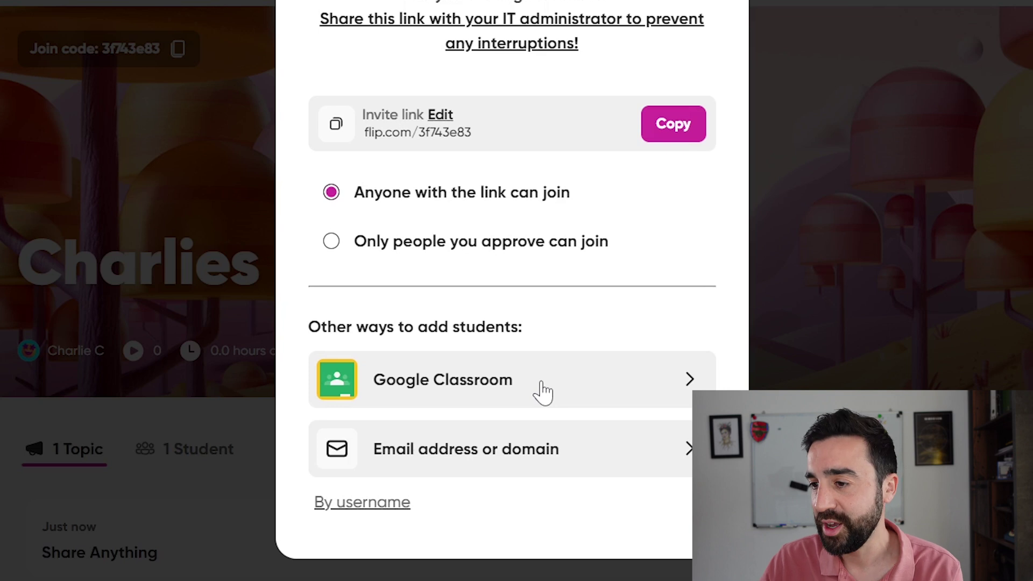
scroll(542, 392, "up", 4)
scroll(539, 233, "down", 4)
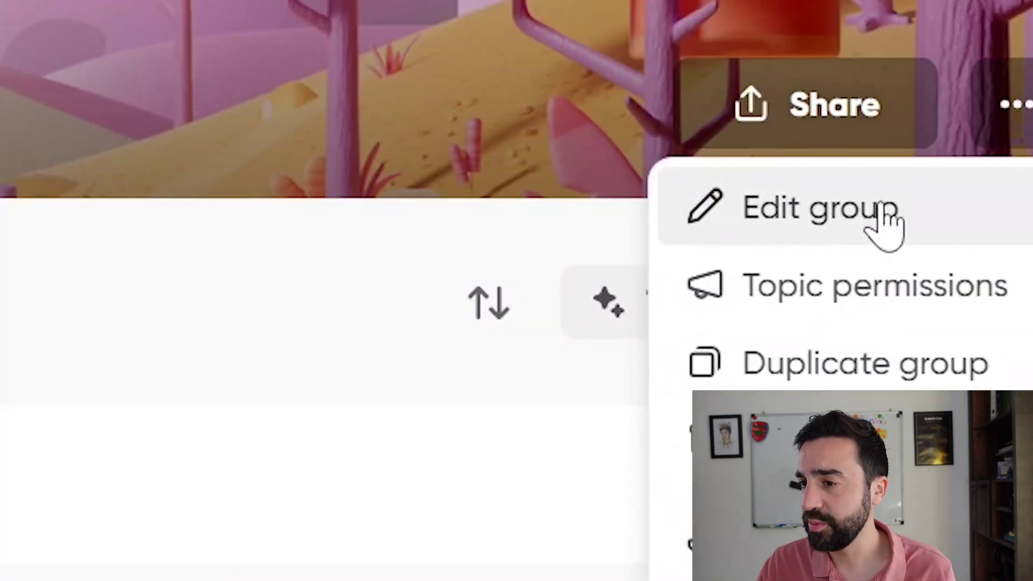
Review the group's edit settings, cover image upload and Topic permissions.
left_click(883, 221)
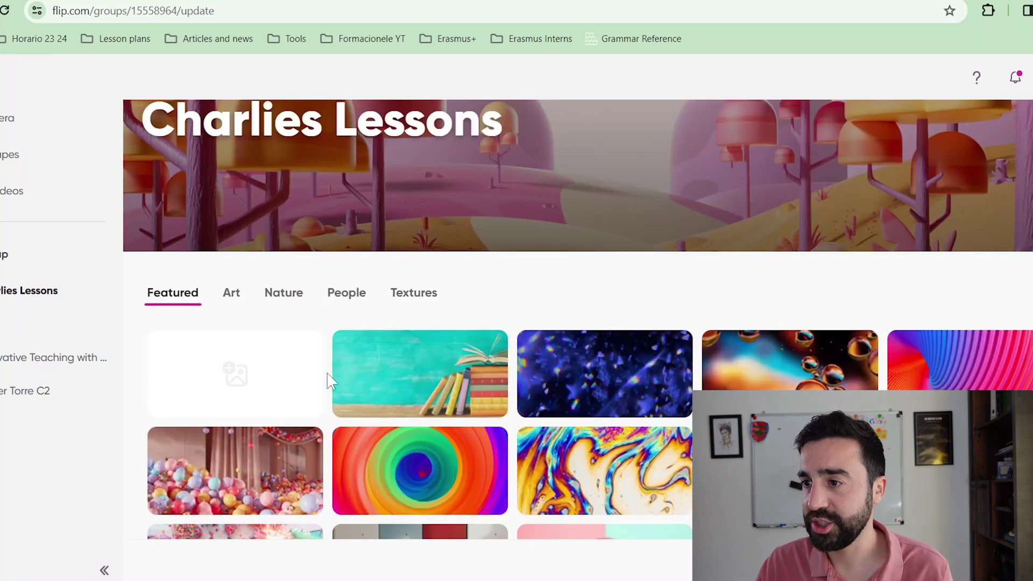
left_click(245, 375)
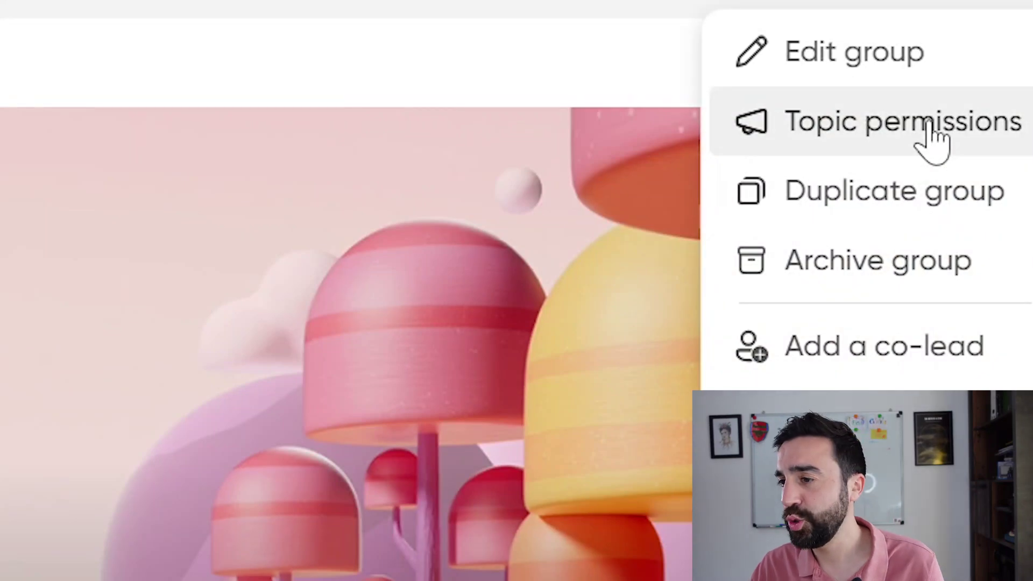
left_click(934, 143)
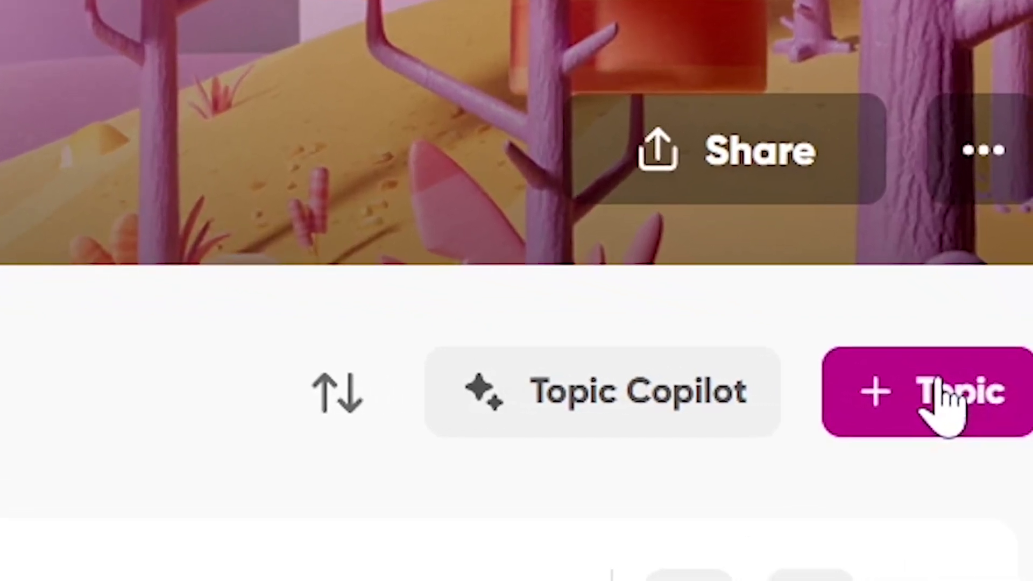
Start a new topic titled 'Do you like pineapple on your pizza?'.
left_click(945, 405)
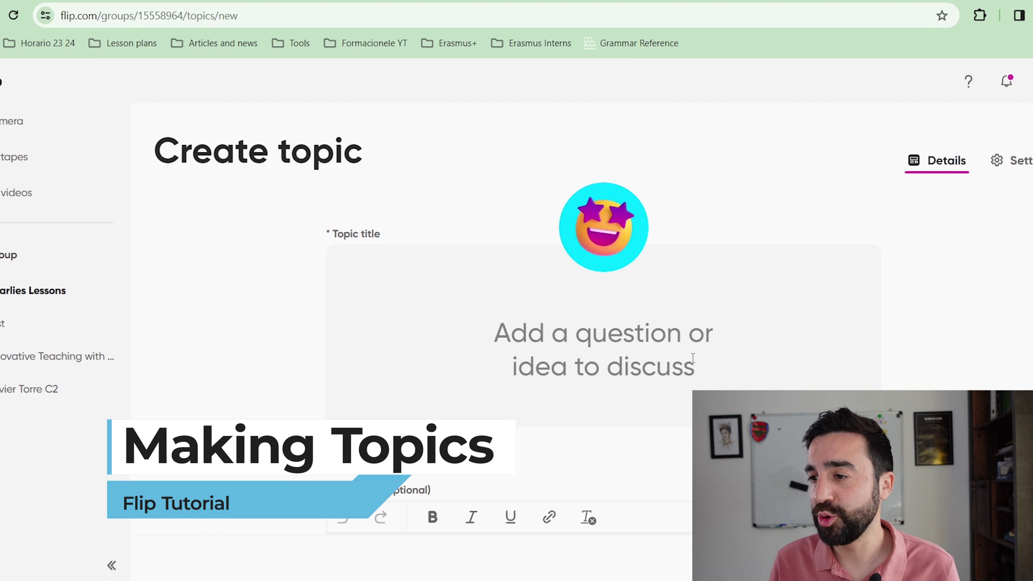
left_click(677, 340)
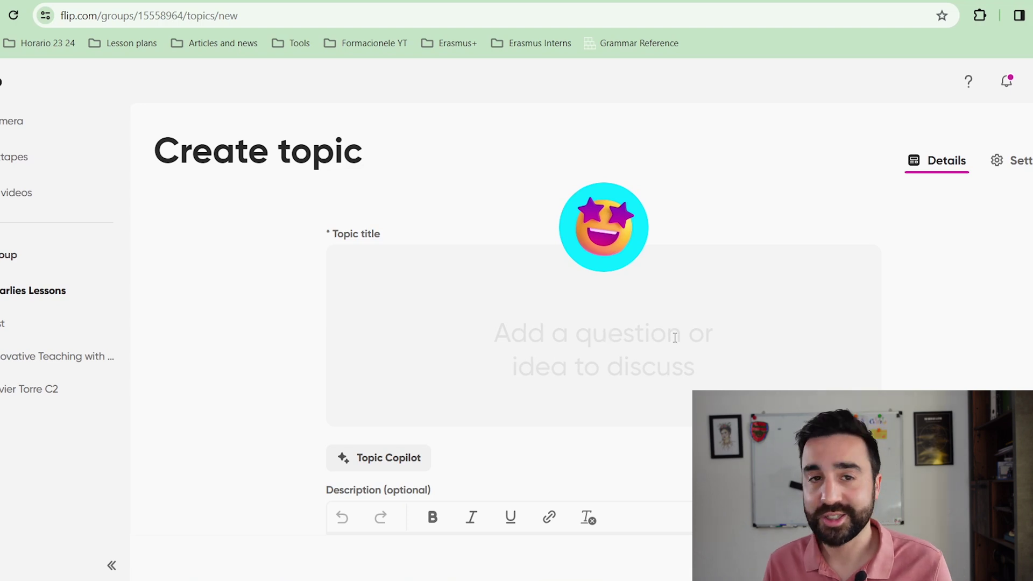
type("Do you like p")
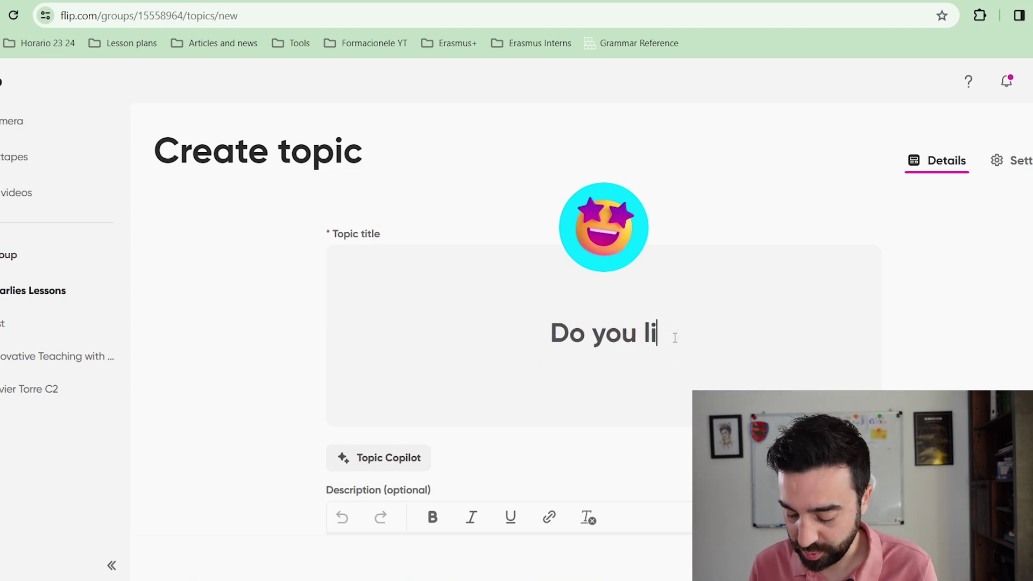
type("ineapple on ")
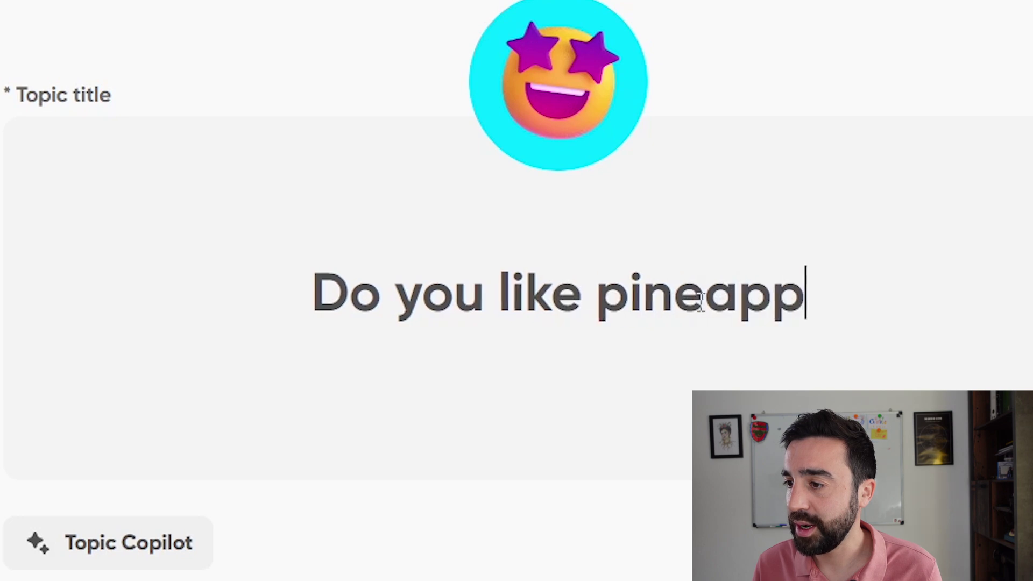
type("your pizza?")
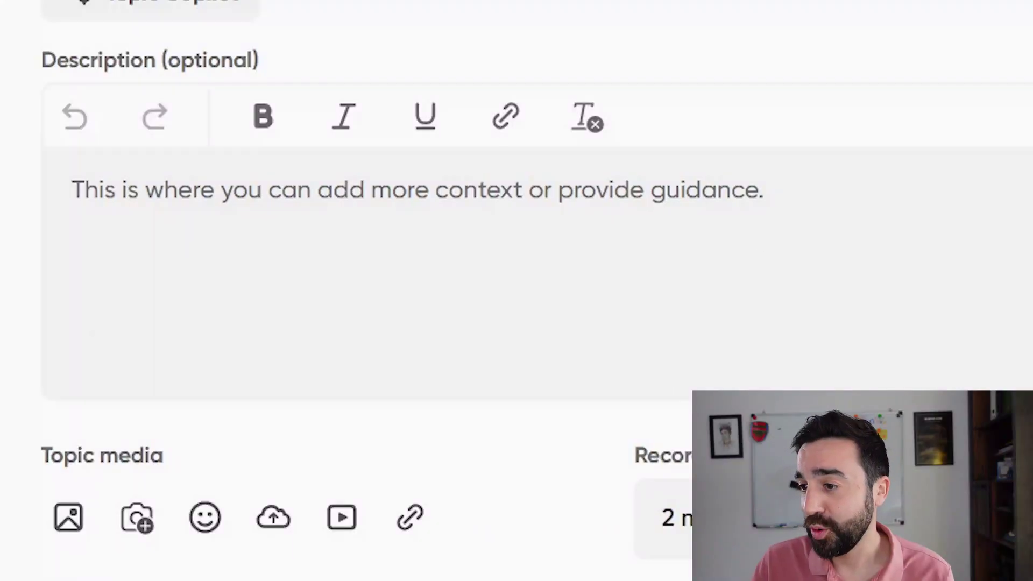
left_click(575, 260)
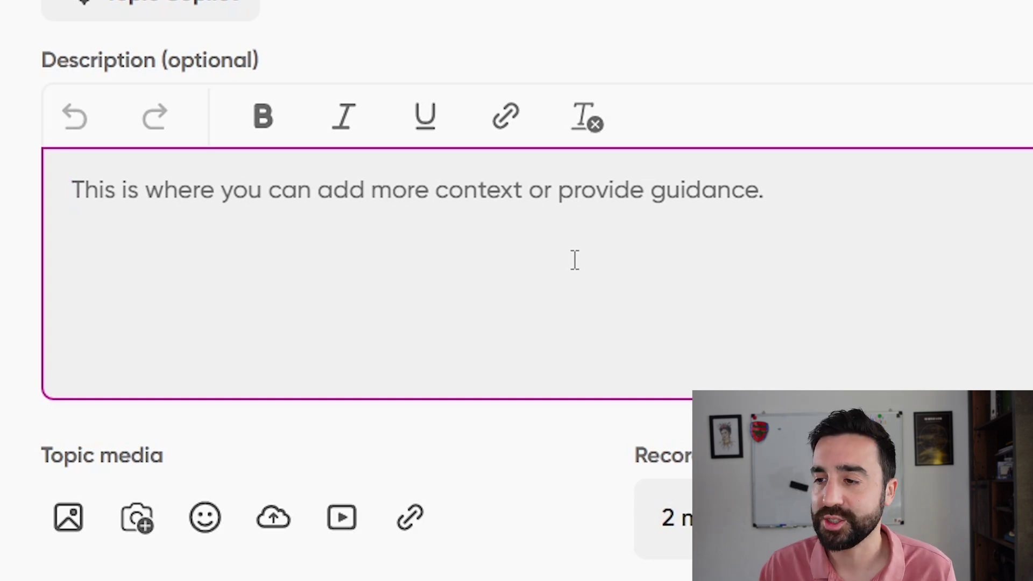
Keep the topic's recording time at 2 minutes and turn on Submit to Educator.
scroll(575, 260, "down", 4)
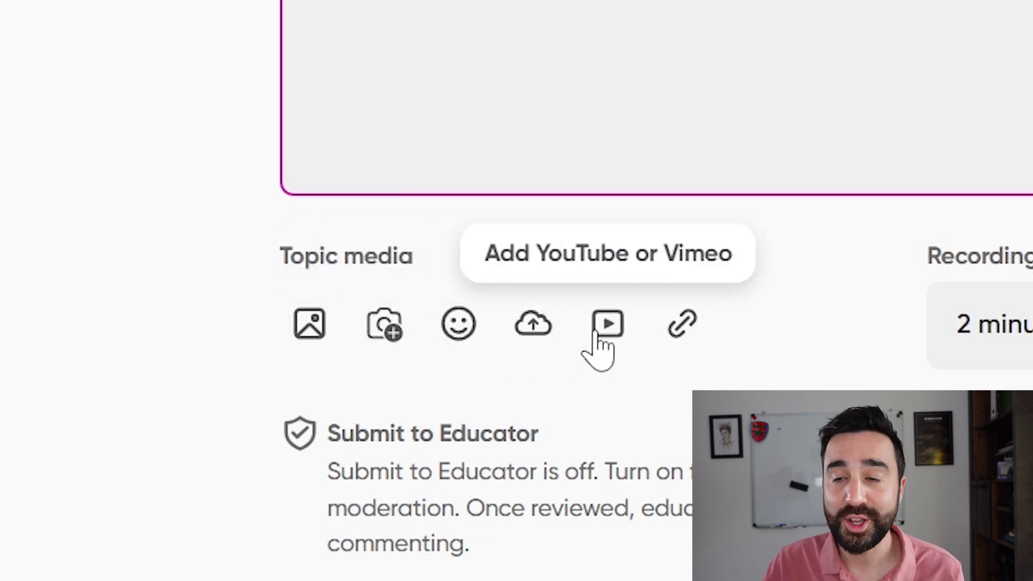
left_click(979, 325)
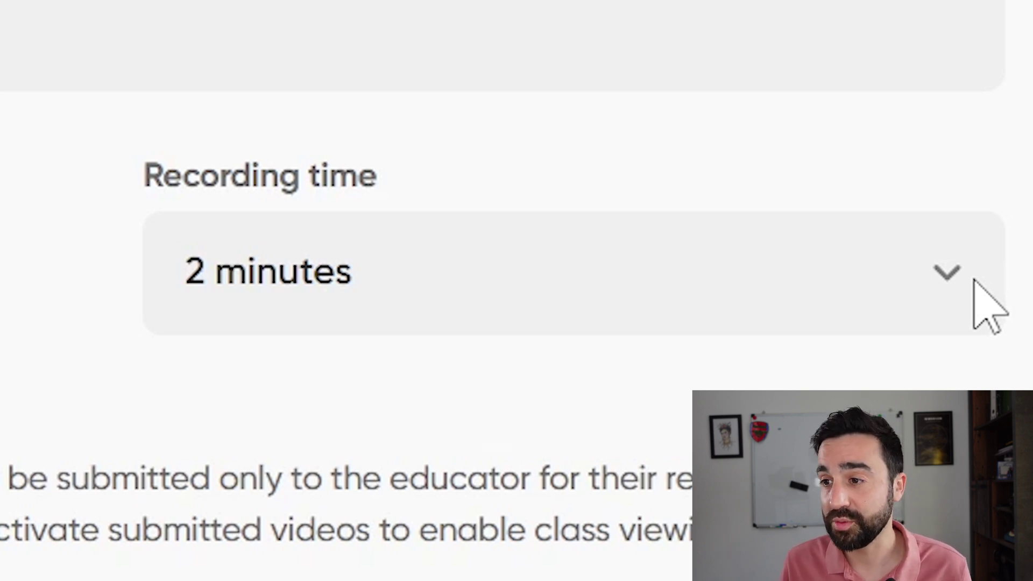
left_click(975, 281)
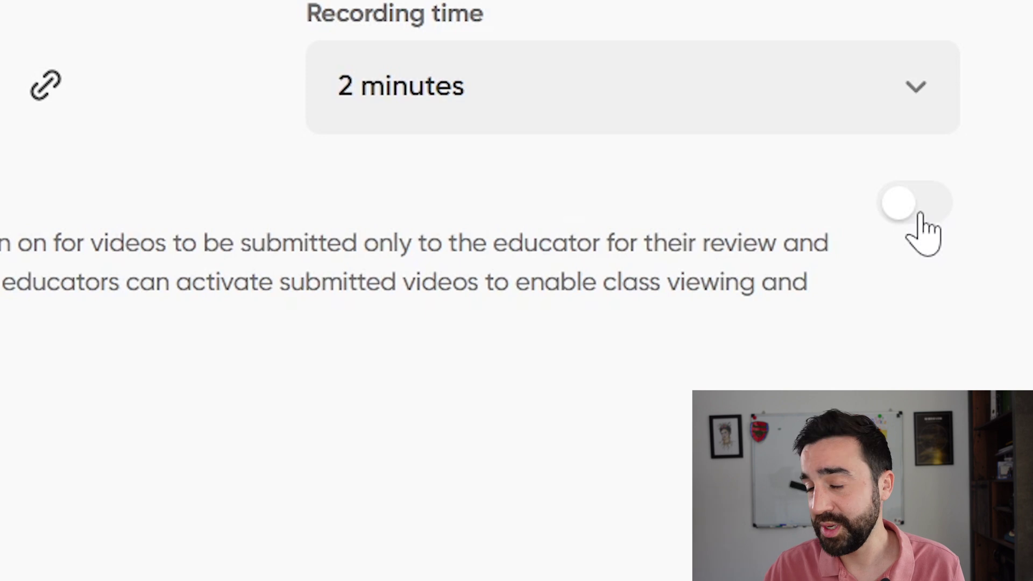
left_click(915, 203)
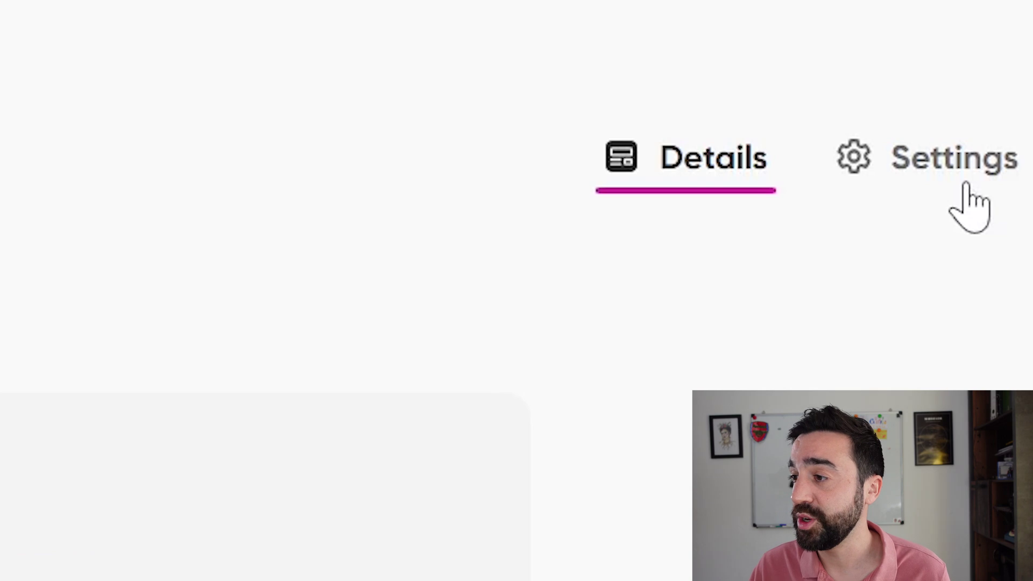
Review the topic's scheduling settings on the Settings tab.
left_click(966, 186)
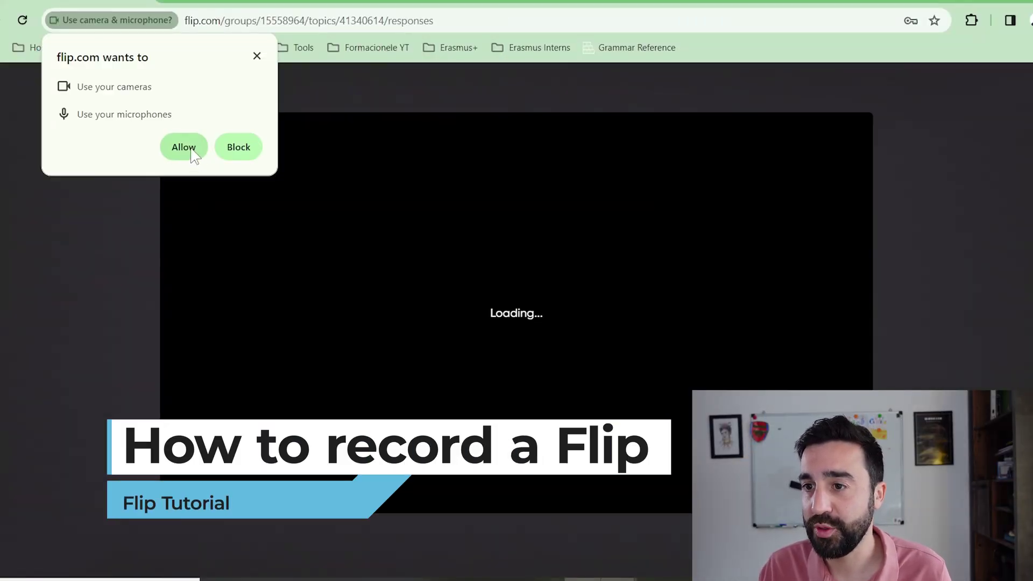
Allow camera and microphone access, then switch from Audio back to Video mode.
left_click(191, 149)
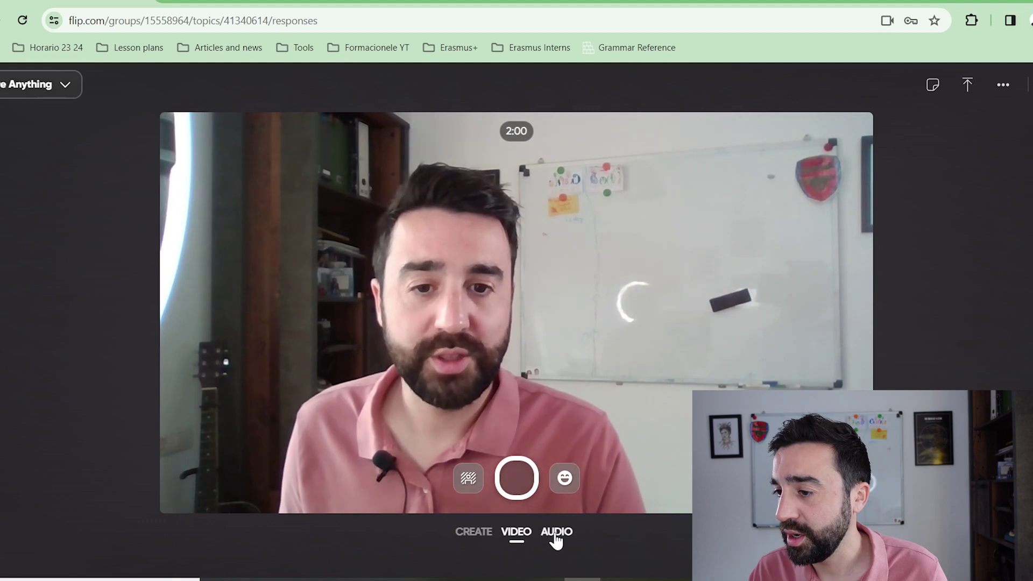
left_click(555, 534)
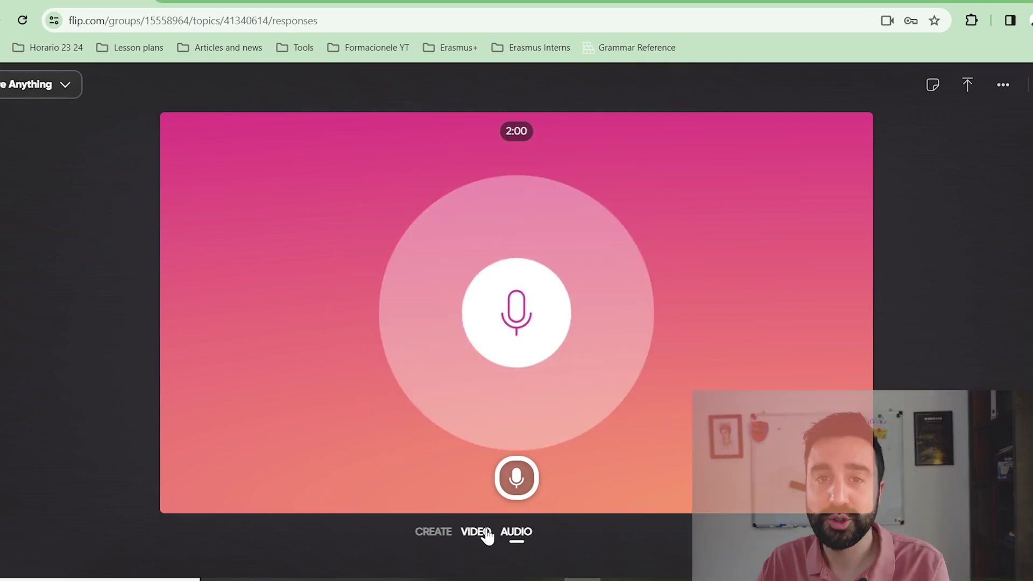
left_click(477, 532)
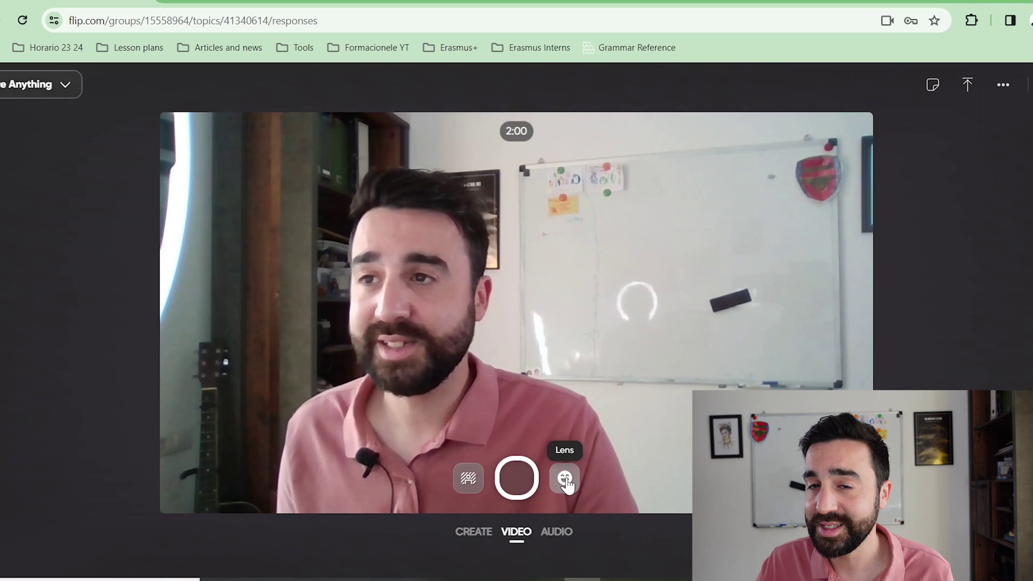
Apply the bear face lens and add a grid Board beside the camera picture.
left_click(565, 479)
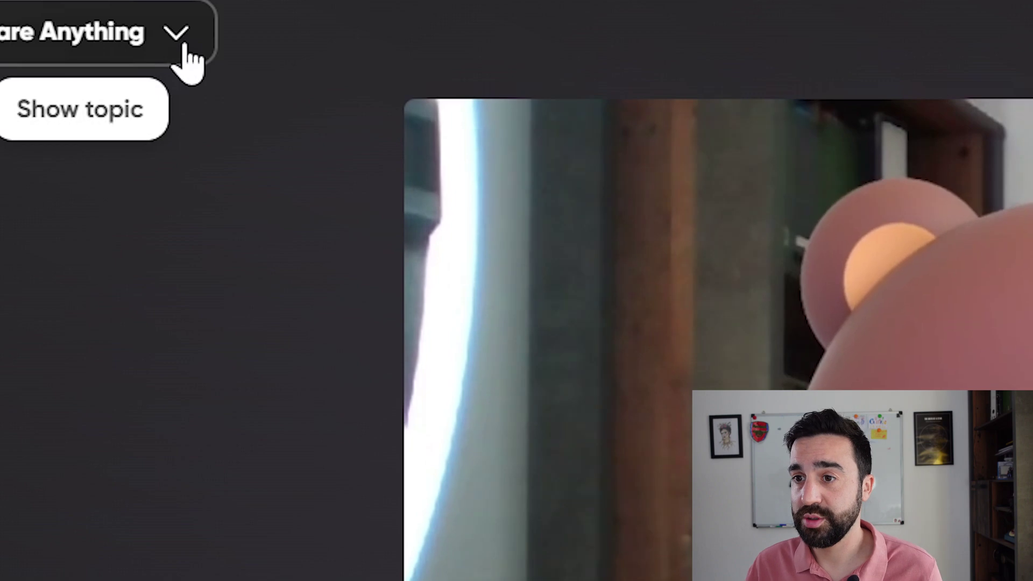
left_click(183, 48)
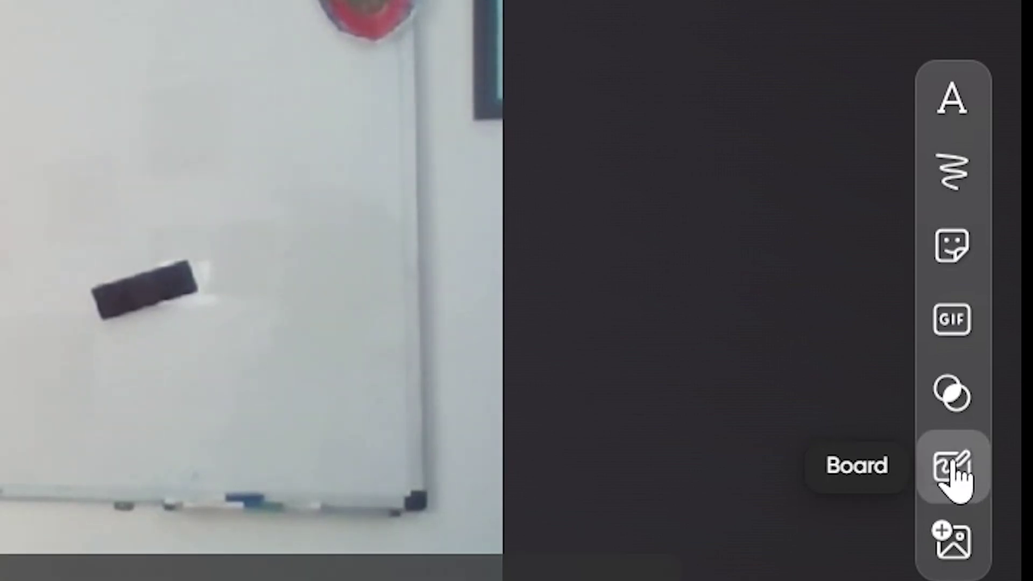
left_click(954, 473)
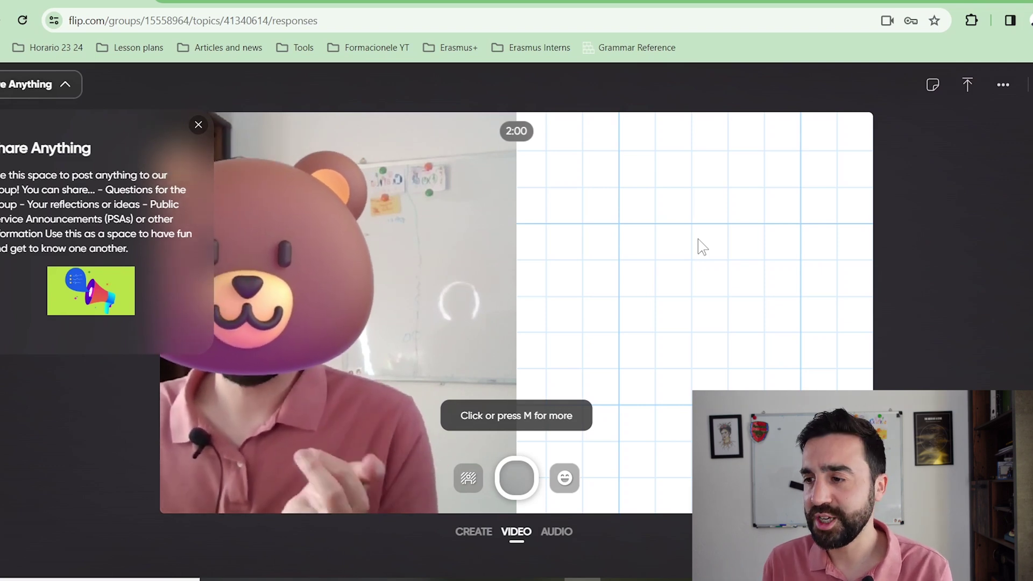
left_click(198, 125)
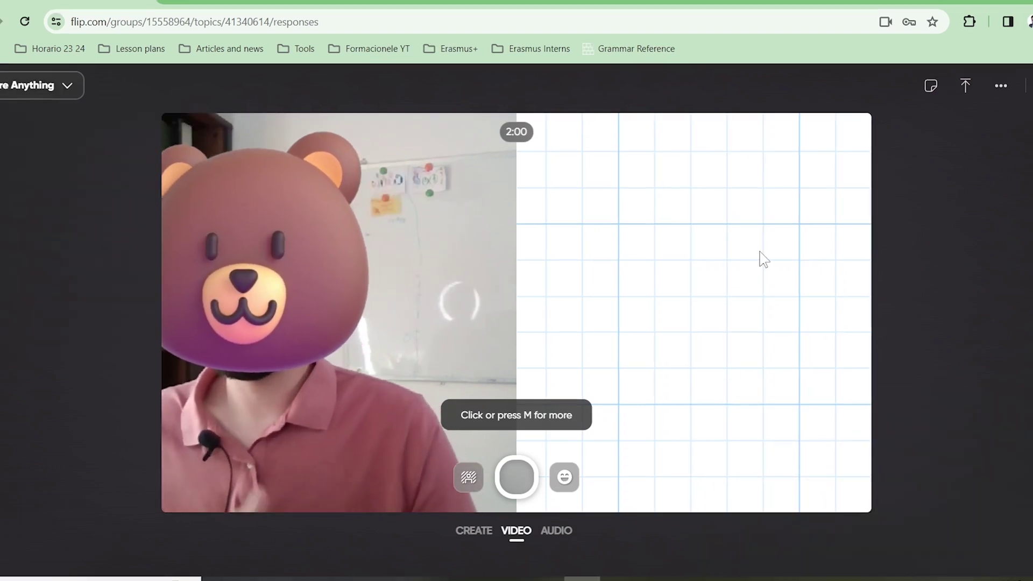